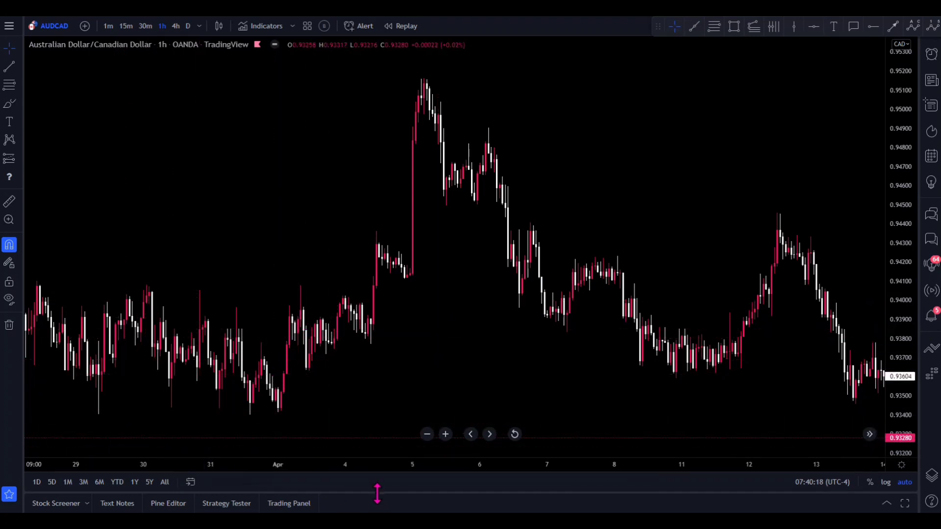
Expand the text notes to review the Trading Journal template, and collapse them again
drag(377, 493, 406, 114)
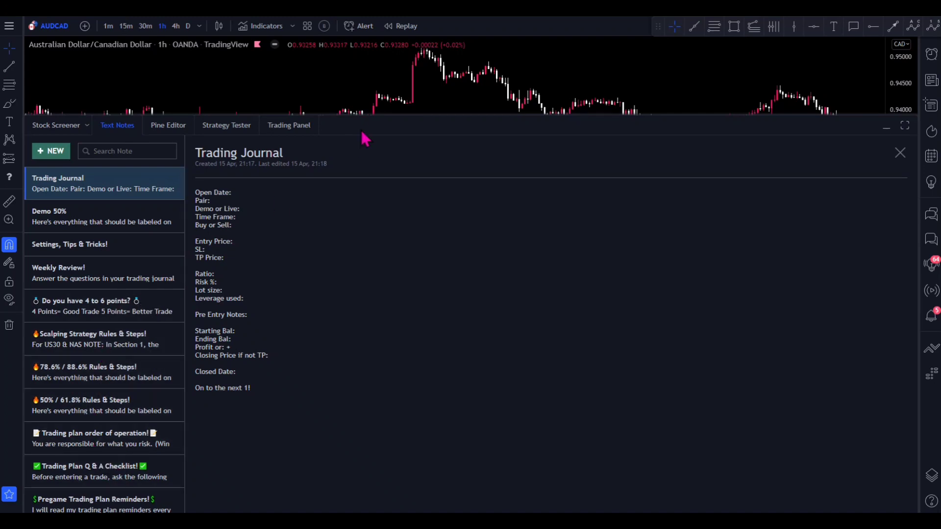
drag(374, 128, 350, 508)
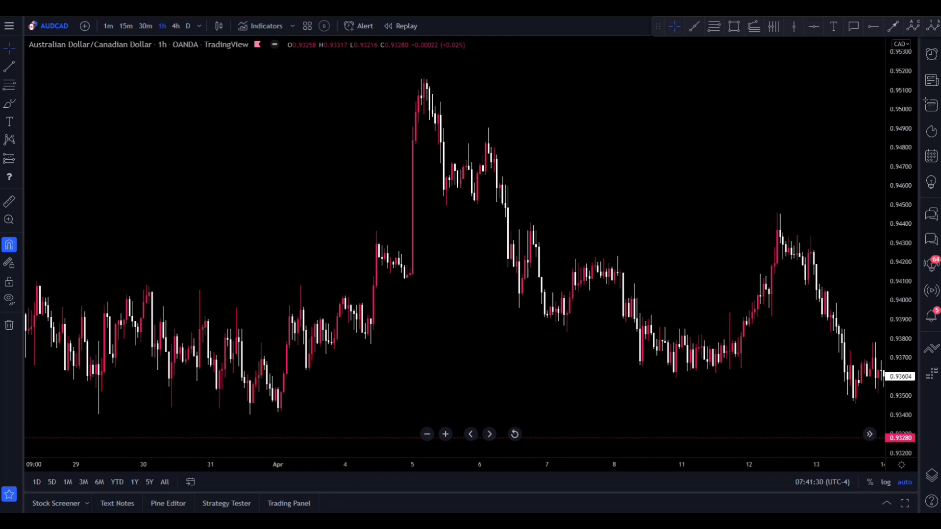
Switch the AUDCAD chart to the daily timeframe, place a vertical line at Jan 02, 2020 and lock it
scroll(410, 179, down, 5)
scroll(437, 196, down, 10)
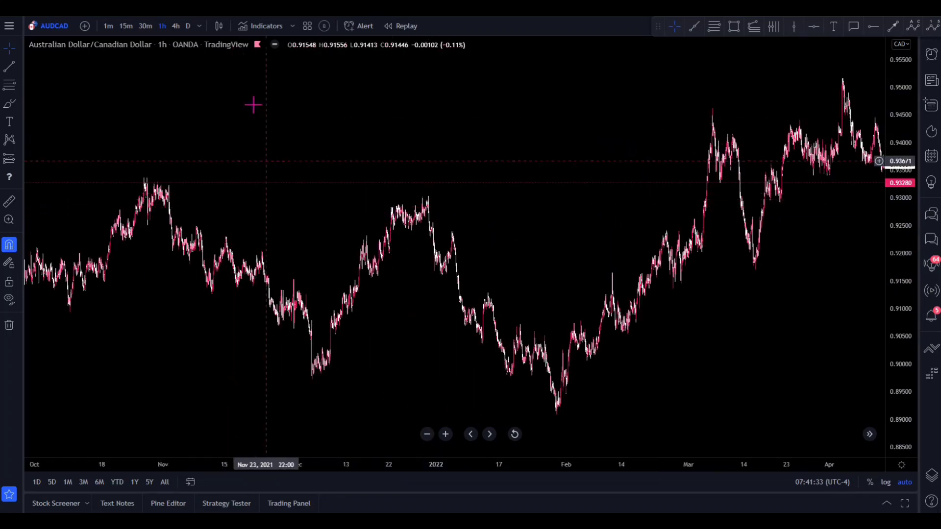
click(188, 26)
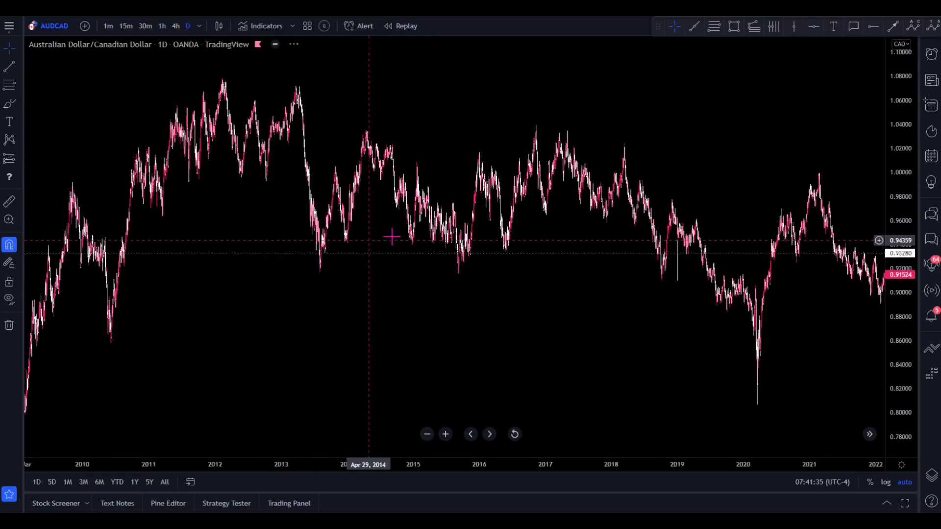
drag(579, 297, 343, 289)
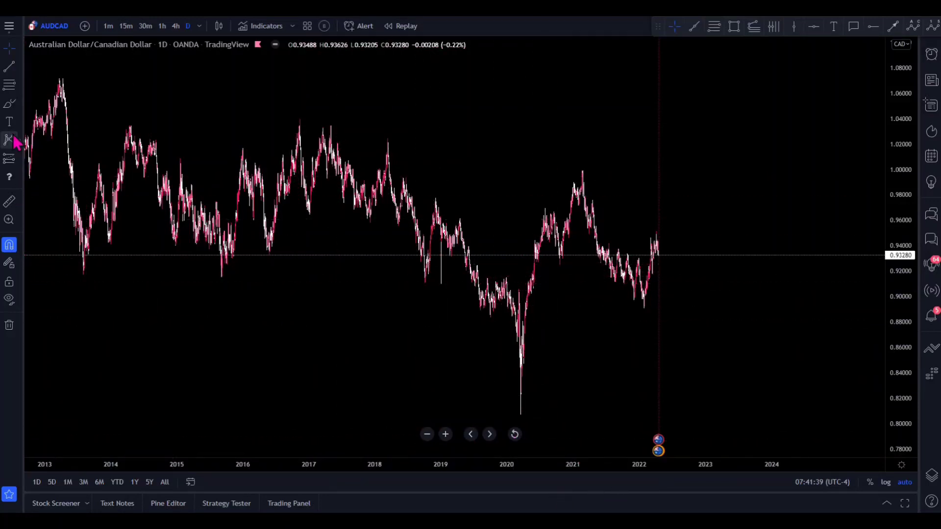
click(794, 27)
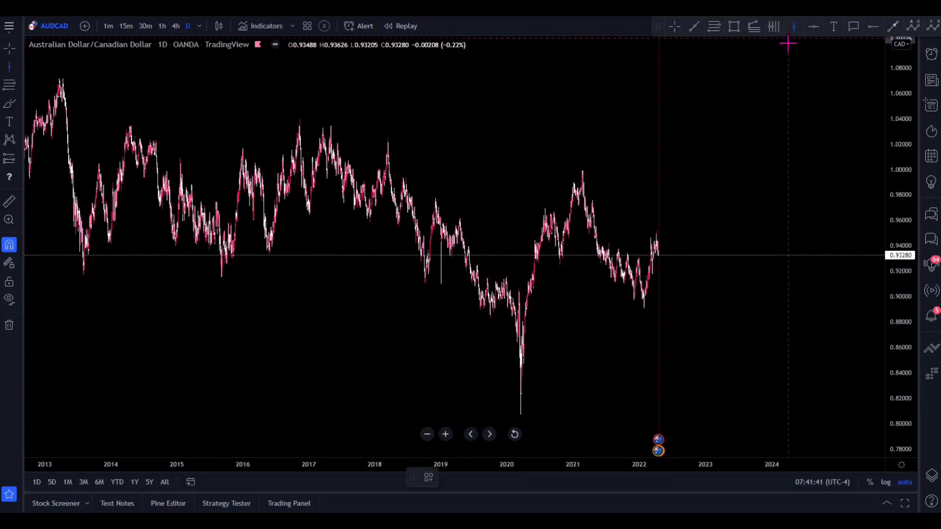
click(507, 173)
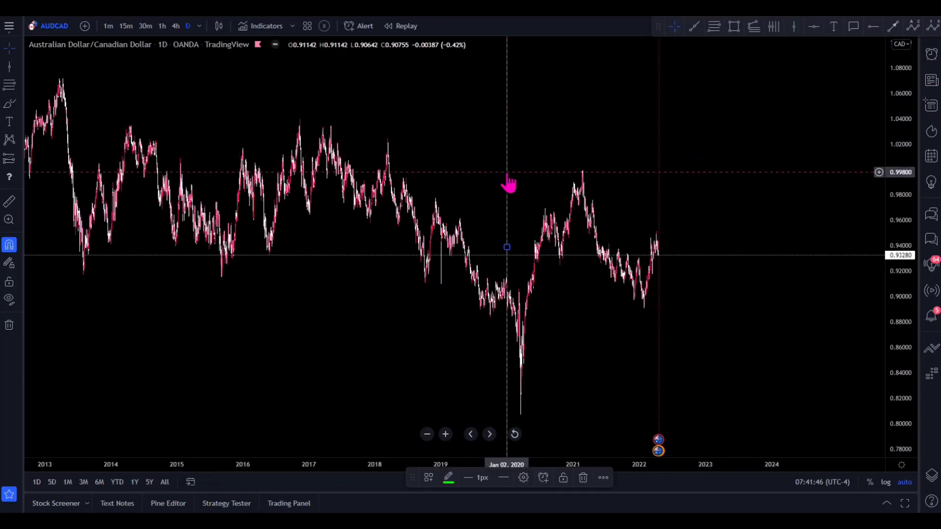
click(563, 478)
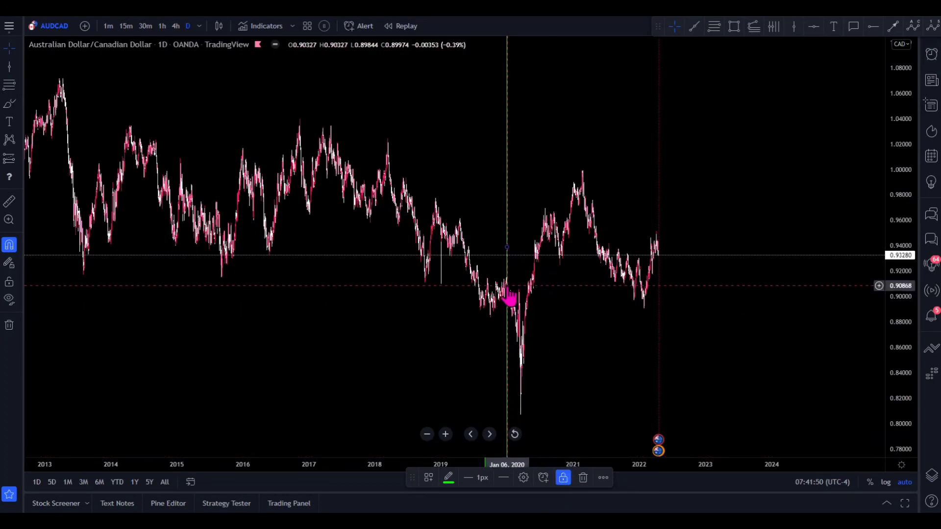
Switch the chart to the 1h timeframe and go back in history to the vertical line at the start of January 2020
scroll(464, 354, up, 3)
scroll(464, 354, up, 2)
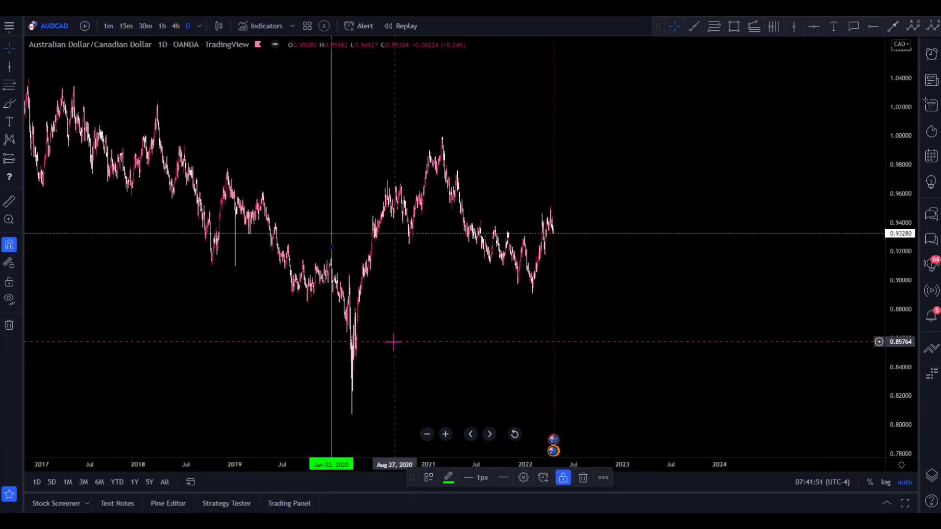
click(161, 28)
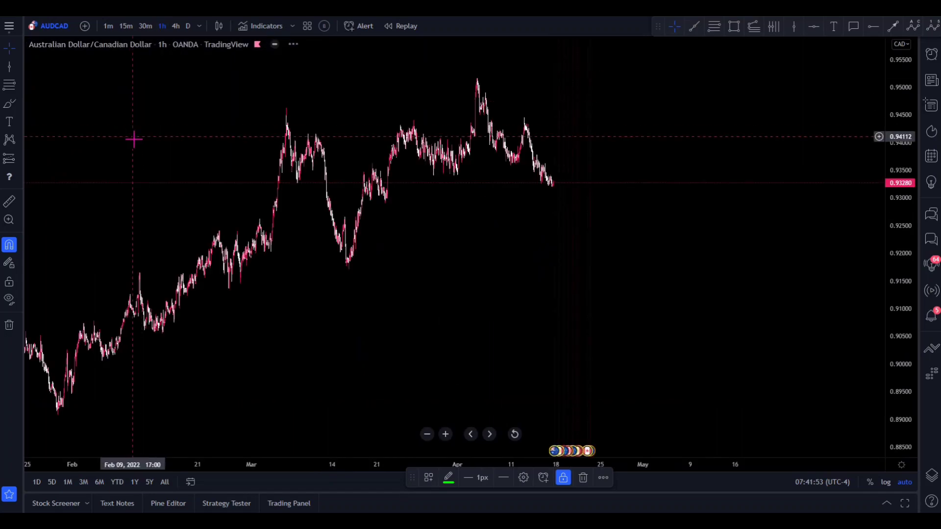
drag(111, 157, 689, 181)
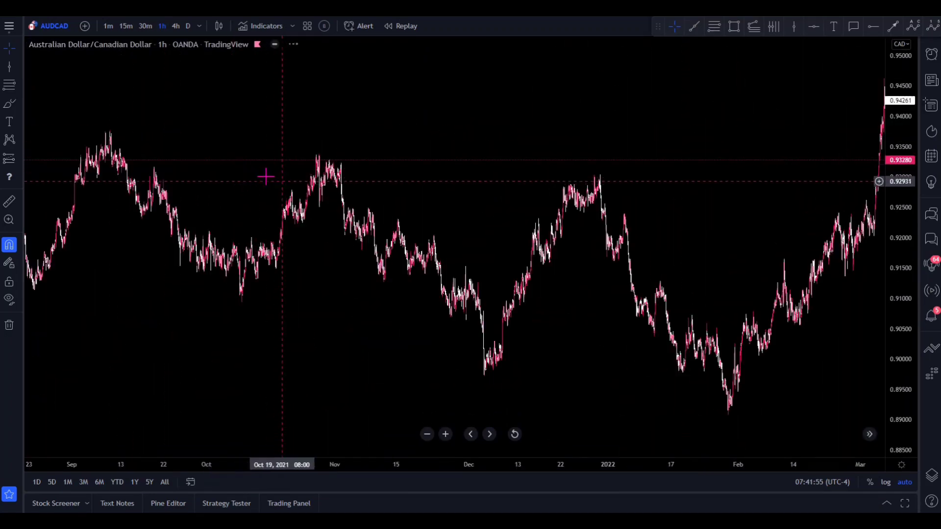
drag(265, 177, 735, 129)
drag(260, 149, 813, 122)
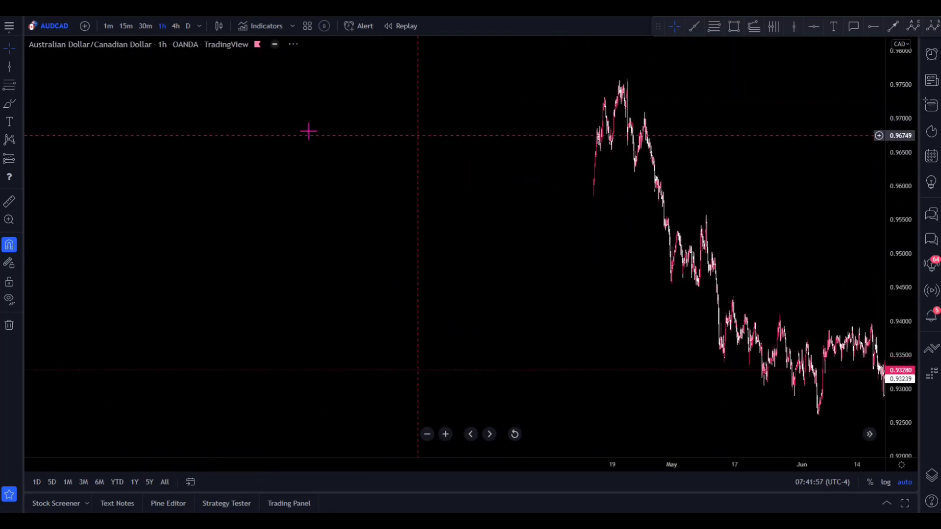
drag(323, 118, 659, 120)
drag(144, 129, 836, 164)
drag(153, 134, 530, 164)
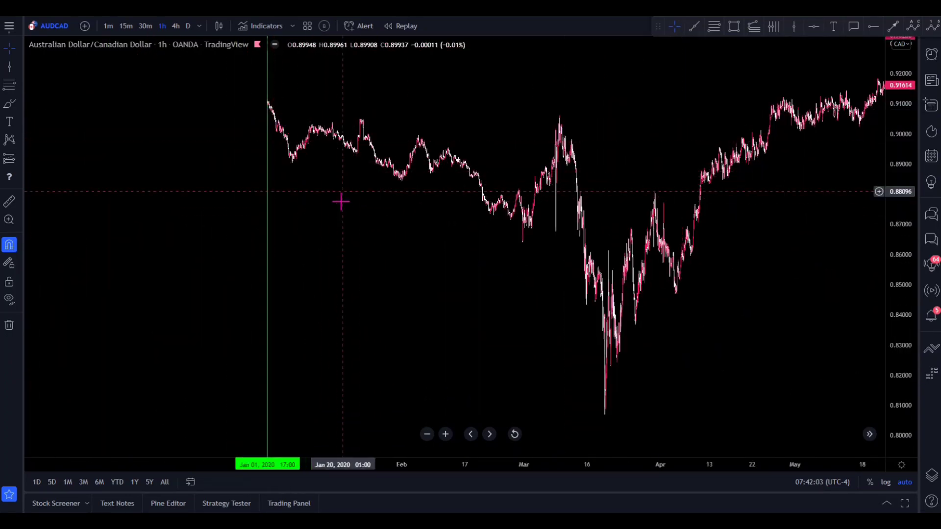
scroll(294, 230, up, 1)
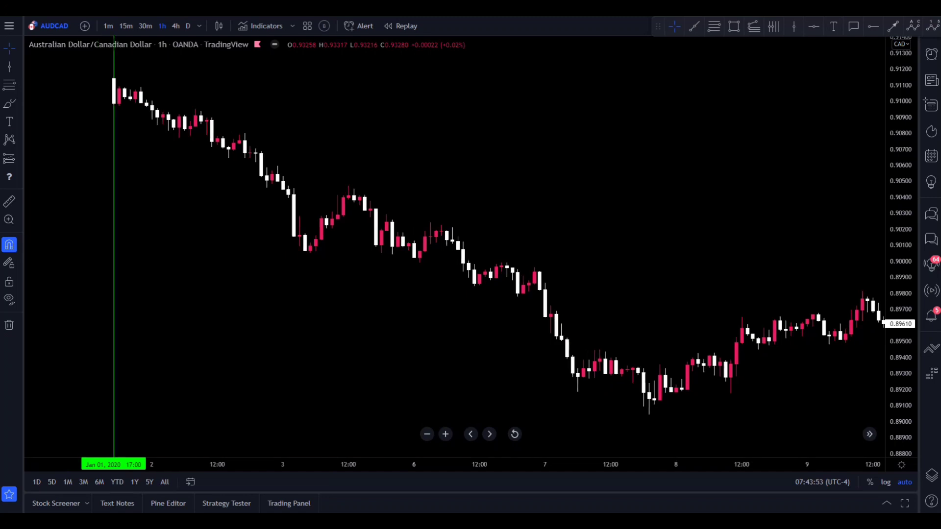
Draw a Fibonacci retracement from the 0.91142 high at Jan 01, 2020 17:00 to the 0.90052 low at Jan 03 05:00
click(714, 26)
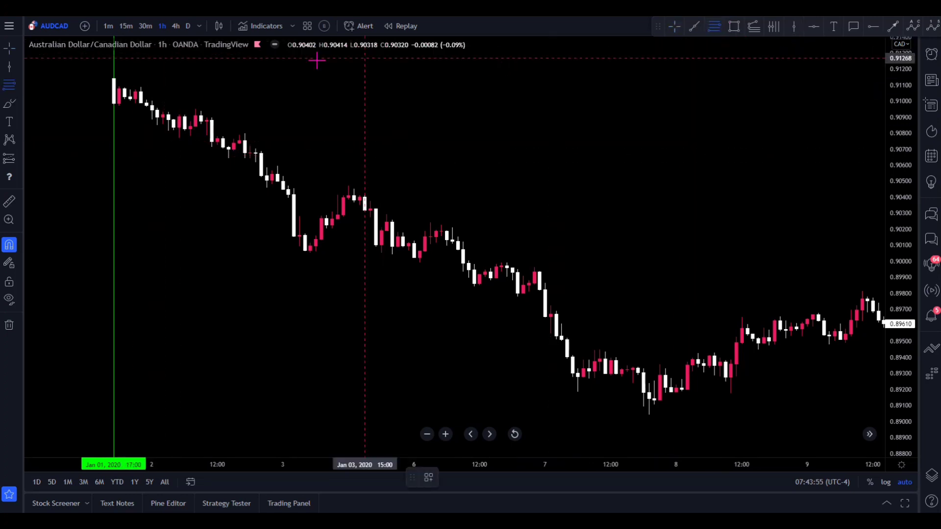
click(113, 78)
click(309, 253)
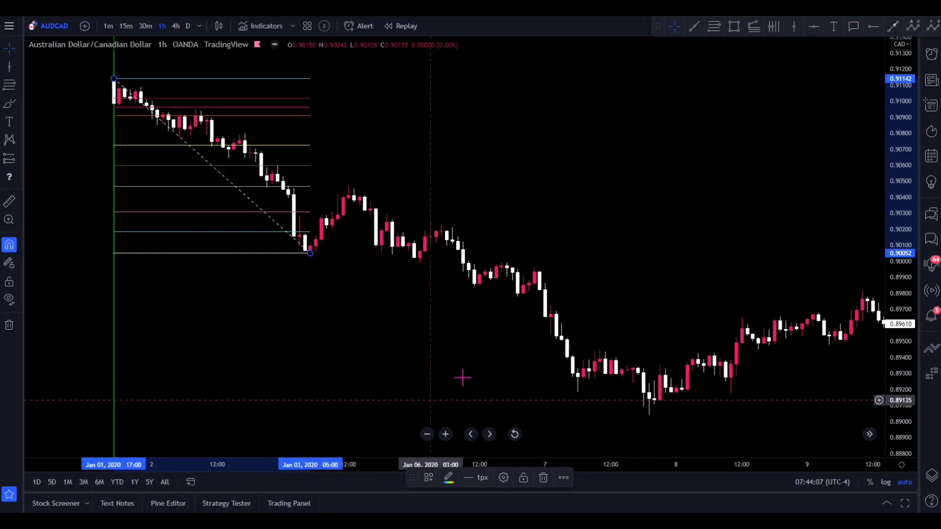
Draw a second Fibonacci retracement from the 0.90473 high at Jan 03 12:00 to the 0.89992 low at Jan 06 01:00
click(714, 26)
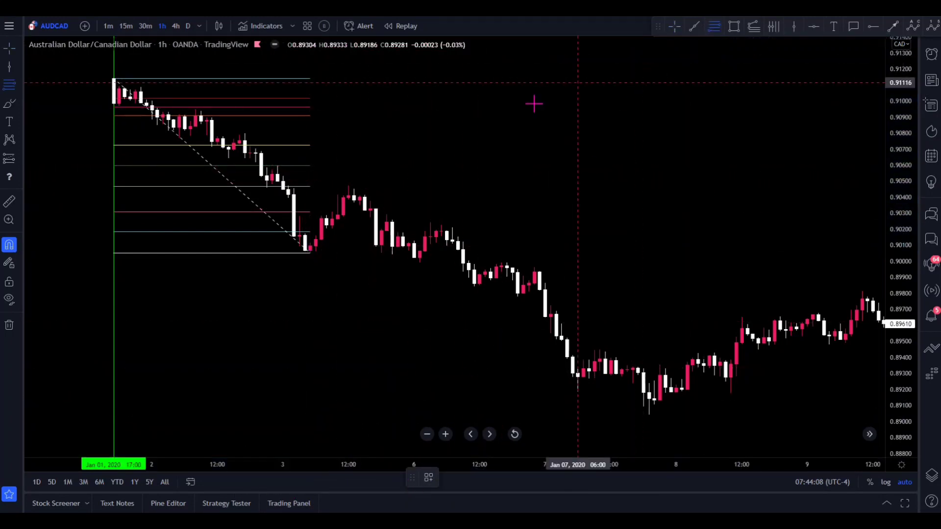
click(348, 186)
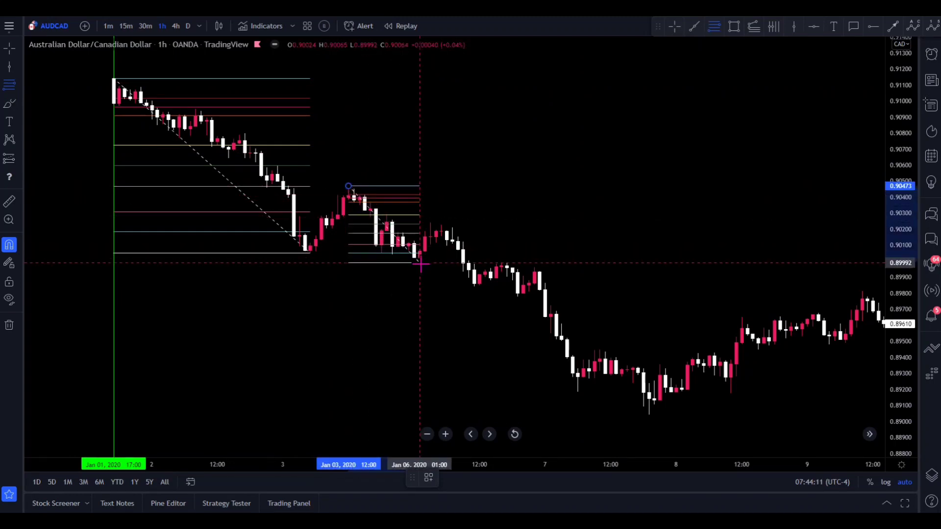
click(419, 263)
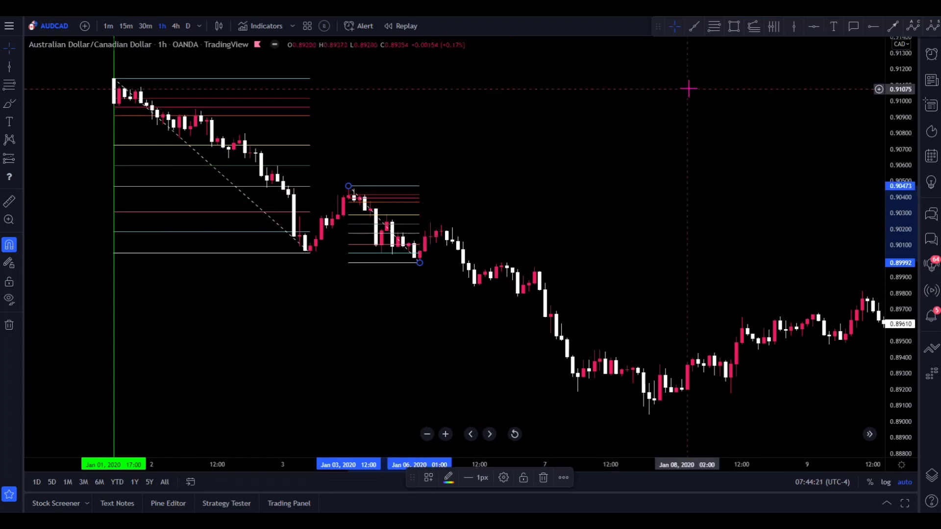
Draw a rectangle without magnet snapping from 0.90233 to 0.90290, spanning Jan 06 01:00 to 09:00, beside the second retracement
click(734, 27)
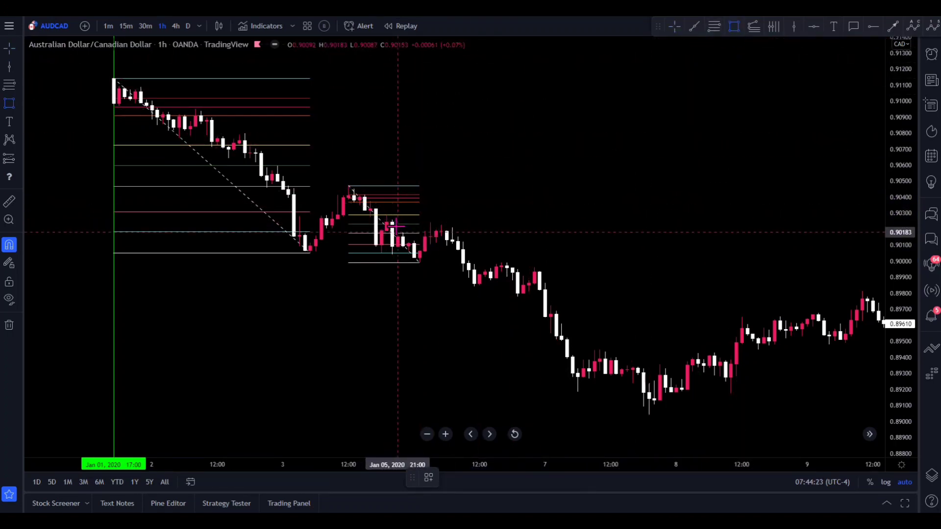
key(ctrl)
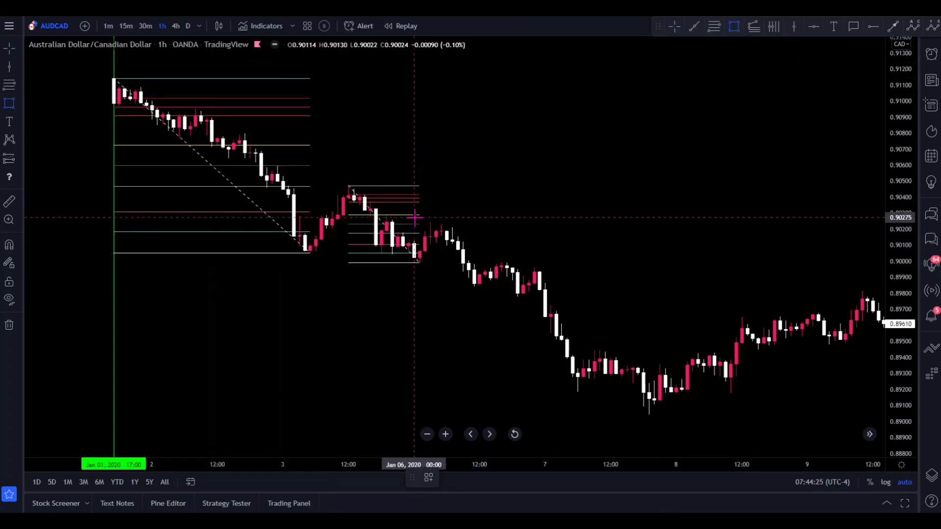
drag(420, 225, 464, 216)
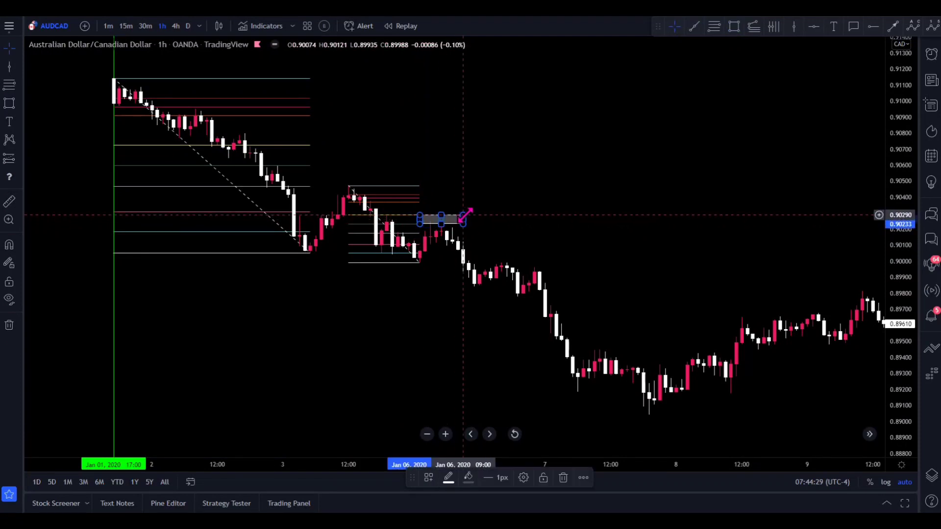
click(500, 223)
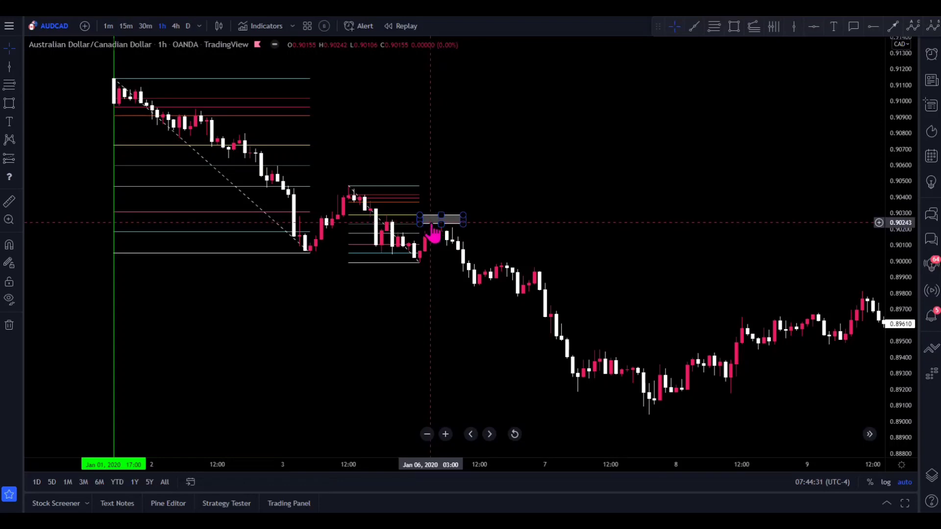
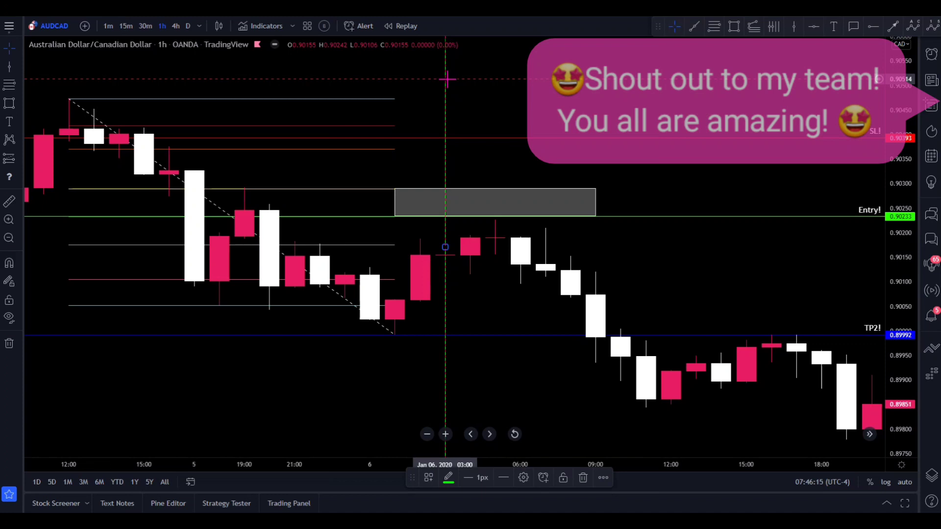
Select the vertical line at Jan 06, 2020 03:00 and move its floating toolbar below the chart's time axis
click(447, 79)
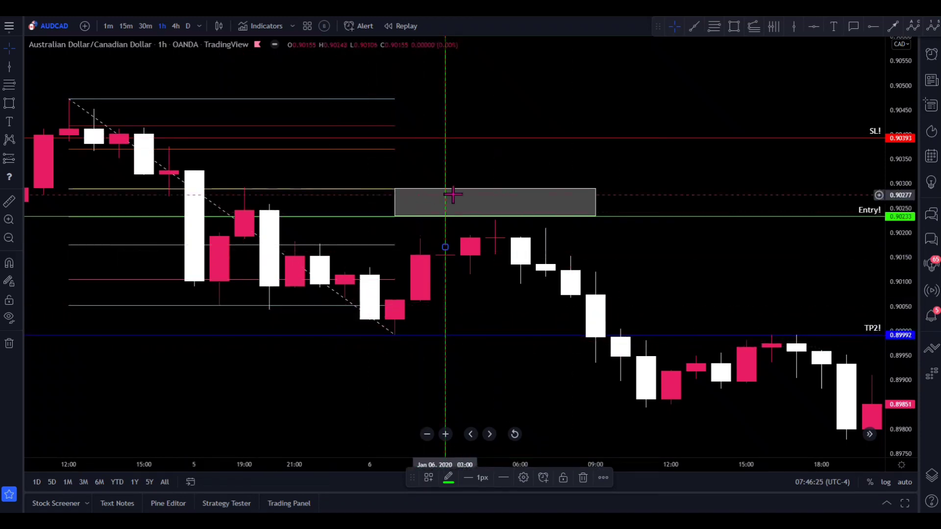
click(442, 211)
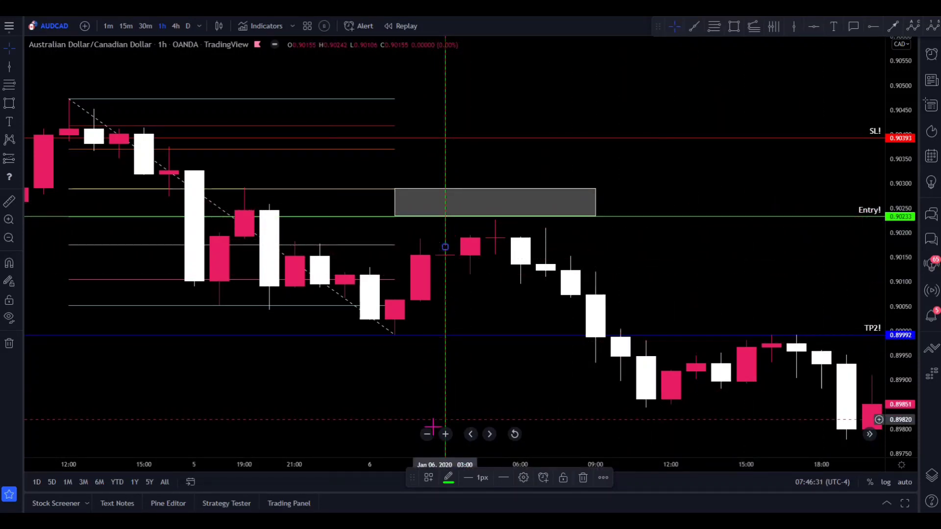
drag(412, 477, 394, 503)
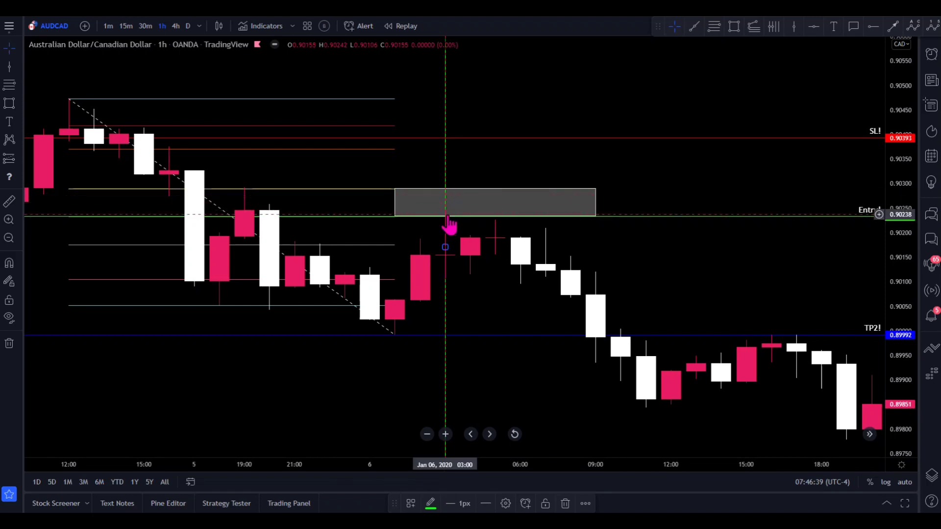
Place a vertical line at Jan 06, 2020 09:00 on the candle that reaches the TP2 level
click(447, 218)
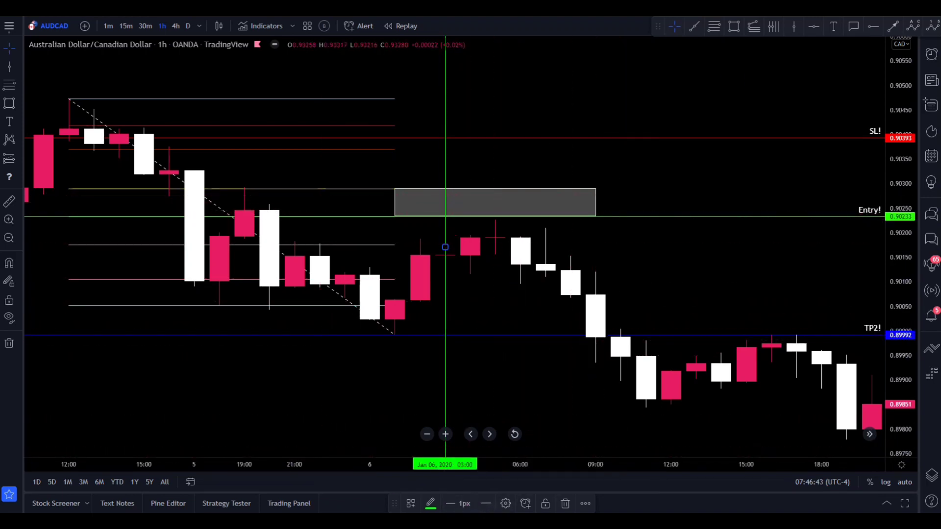
click(794, 27)
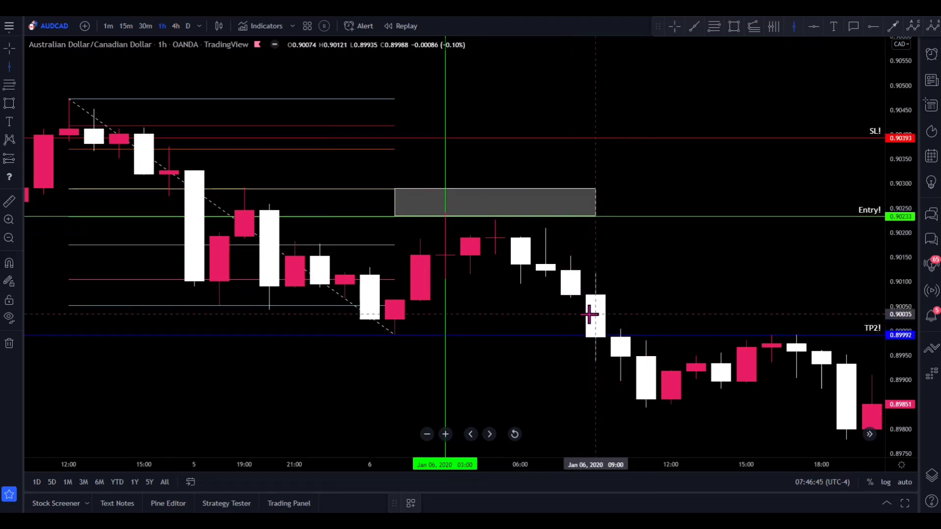
click(595, 316)
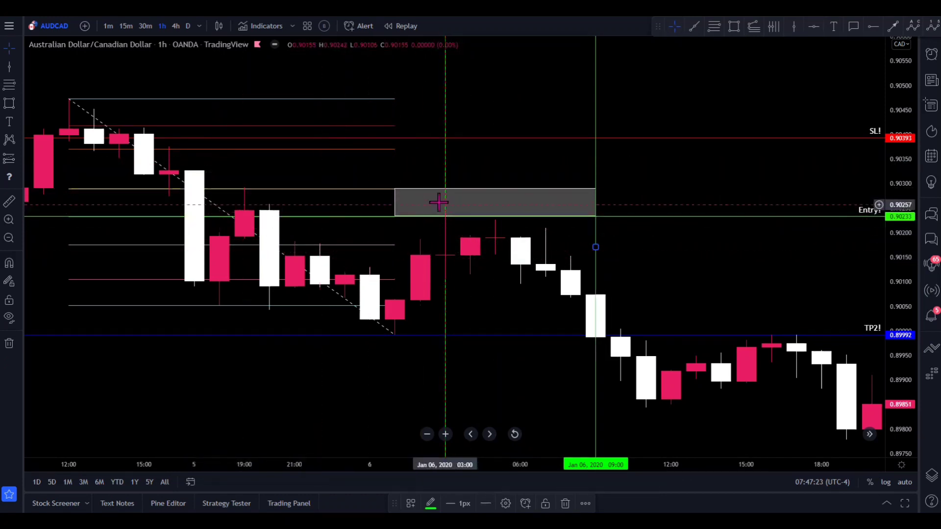
Measure the price move and duration from the entry level at 03:00 to the TP2 level at 09:00
click(10, 202)
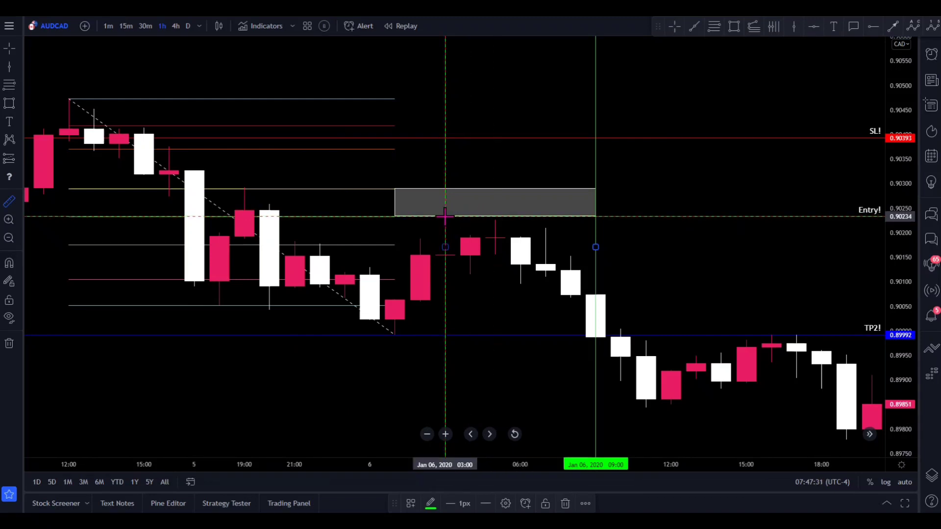
key(ctrl)
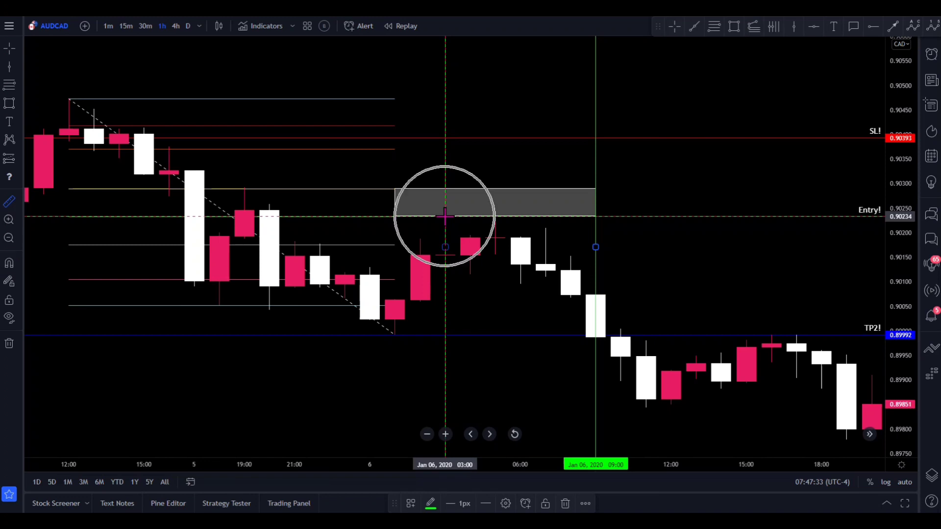
click(446, 216)
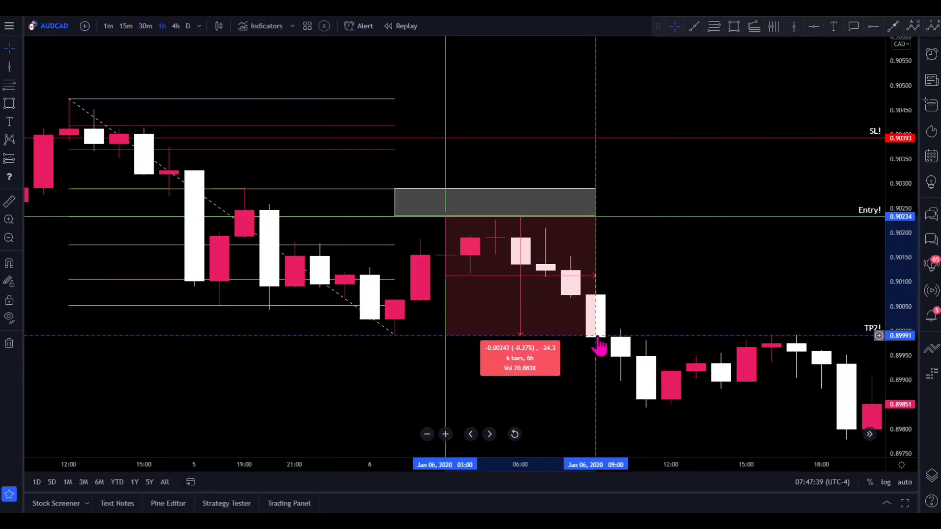
click(596, 336)
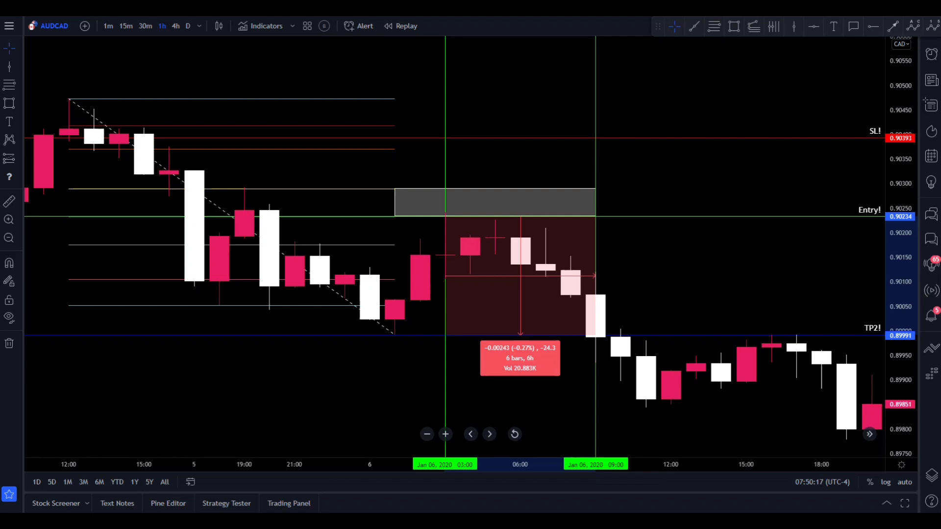
Open the text notes to review the Backtesting Data questions
click(117, 503)
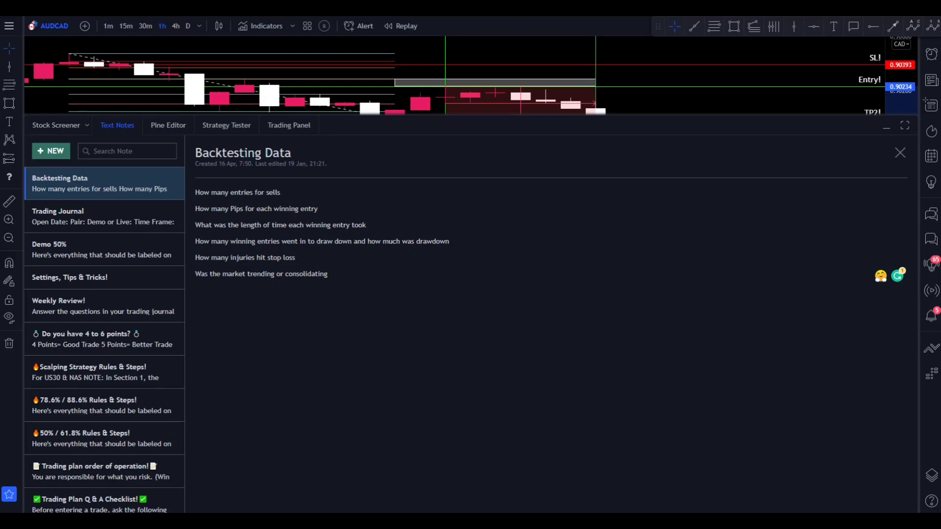
Replace "injuries" with "entries" in the stop-loss question of the Backtesting Data note
text(entries)
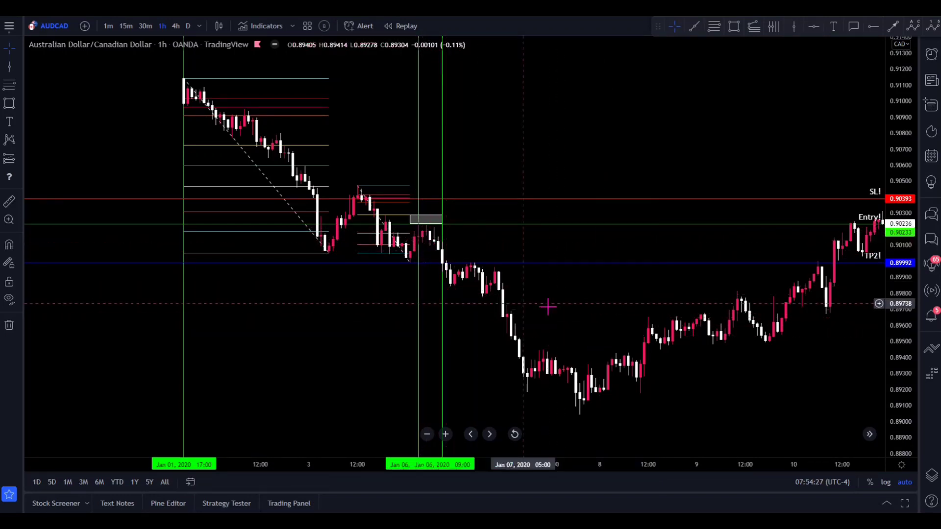
Draw a descending trend line from about 0.91179 at Jan 01, 2020 17:00 through about 0.89976 at Jan 06, 2020 22:00
drag(466, 302, 319, 269)
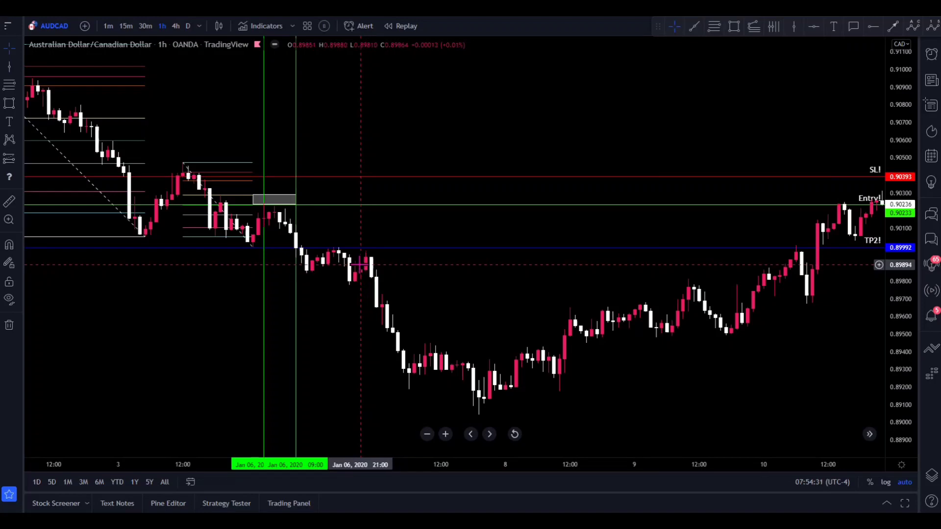
drag(375, 299, 504, 288)
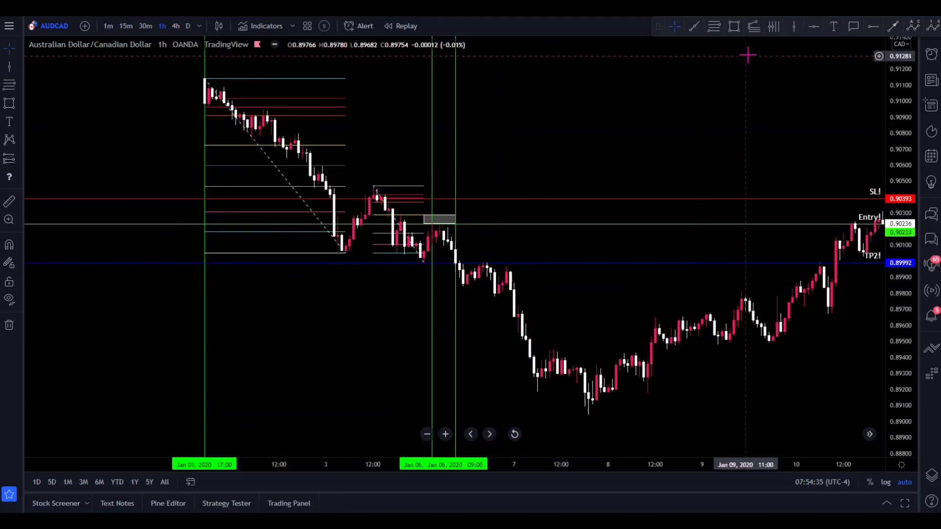
click(694, 26)
click(204, 73)
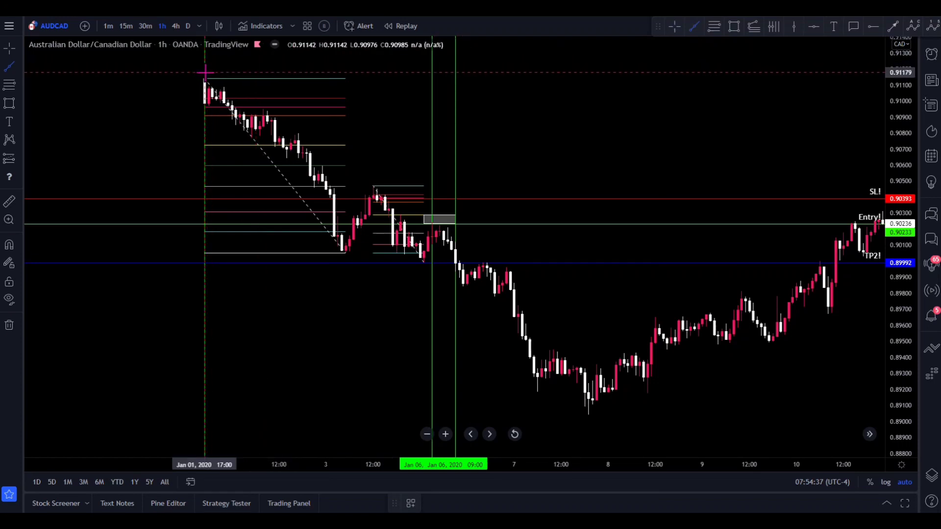
click(507, 266)
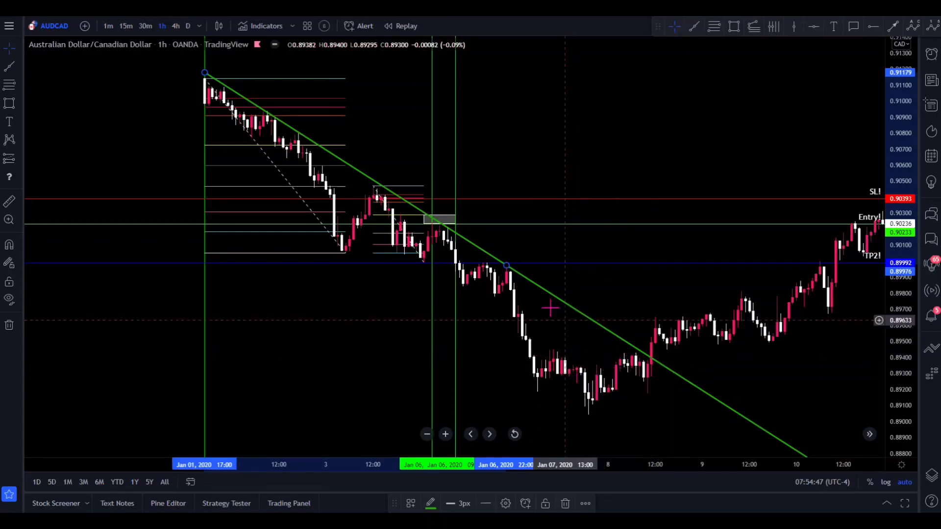
Delete the first trade's Entry, SL and TP2 horizontal lines from the chart
drag(755, 346, 550, 337)
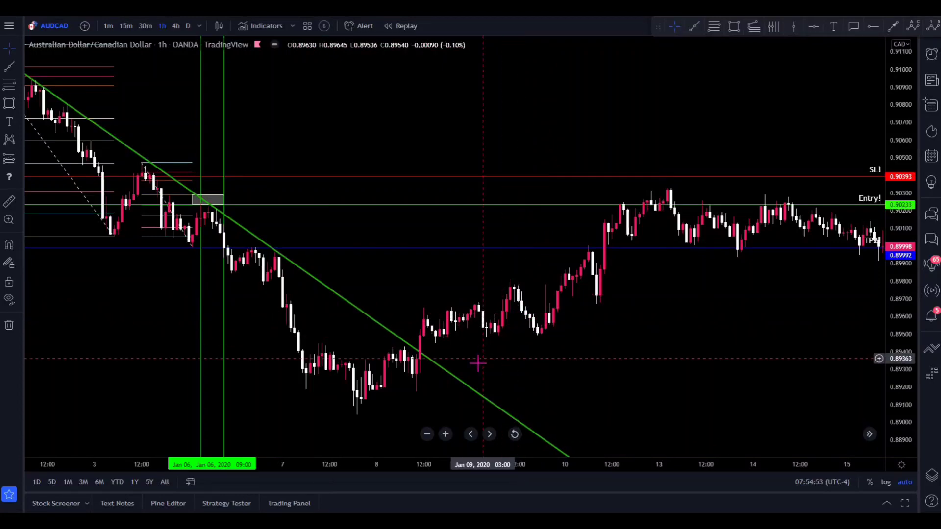
drag(729, 298, 334, 276)
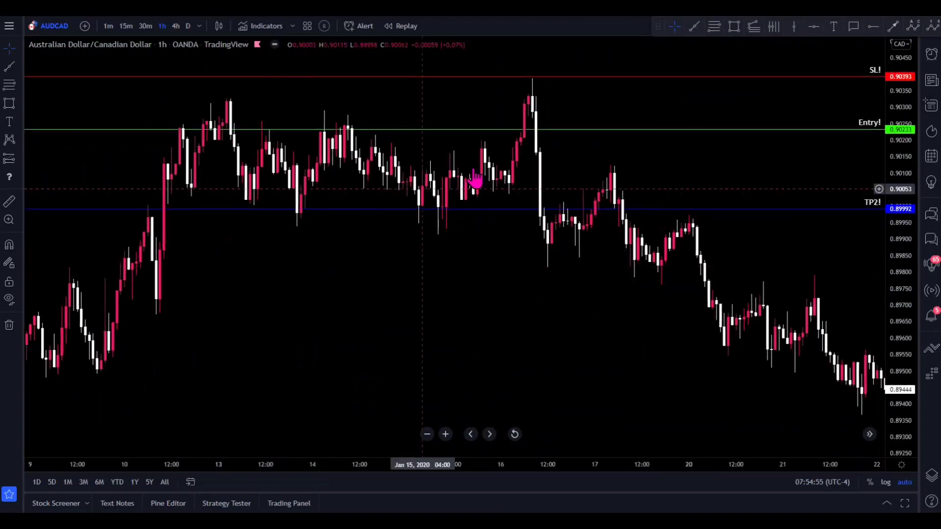
drag(578, 298, 210, 280)
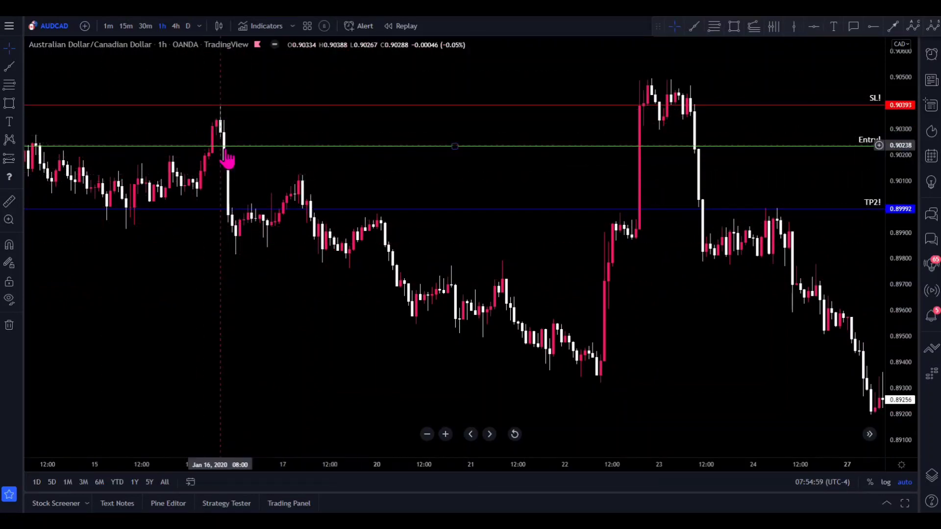
click(260, 147)
key(Delete)
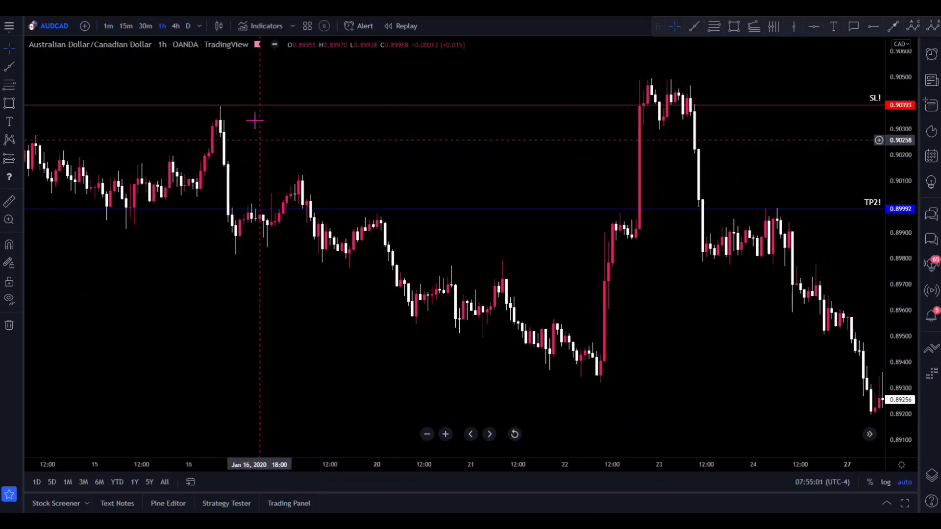
click(254, 105)
key(Delete)
drag(239, 208, 239, 211)
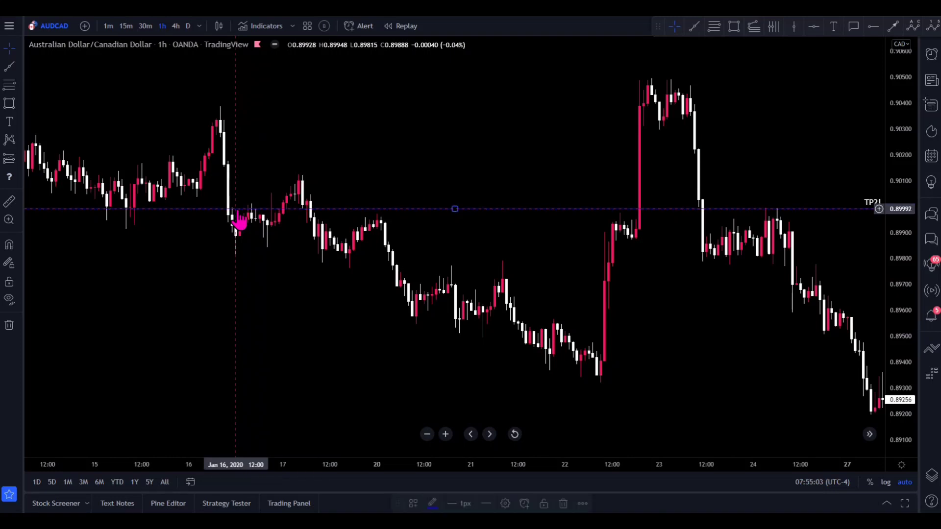
key(Delete)
Draw a Fibonacci retracement with magnet snapping from the Jan 16, 2020 08:00 high at 0.90388 to the 12:00 low at 0.89815
click(714, 26)
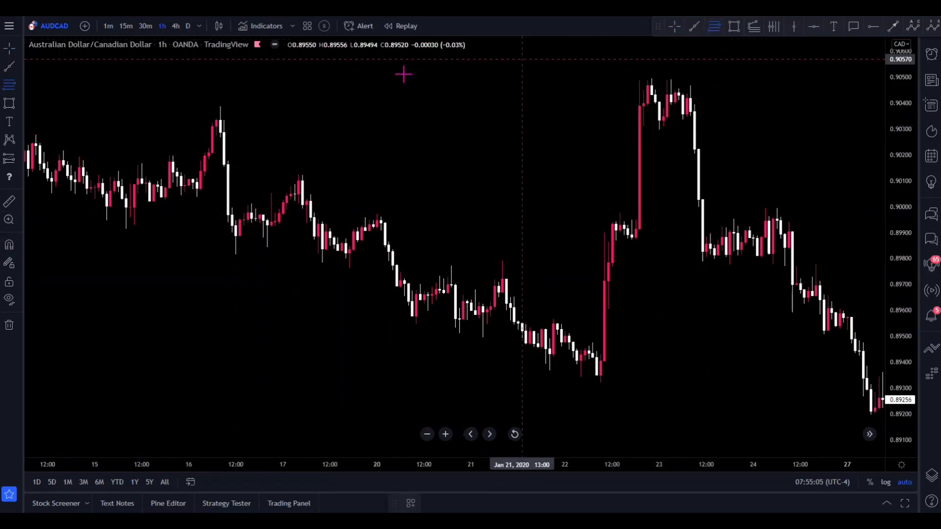
click(9, 245)
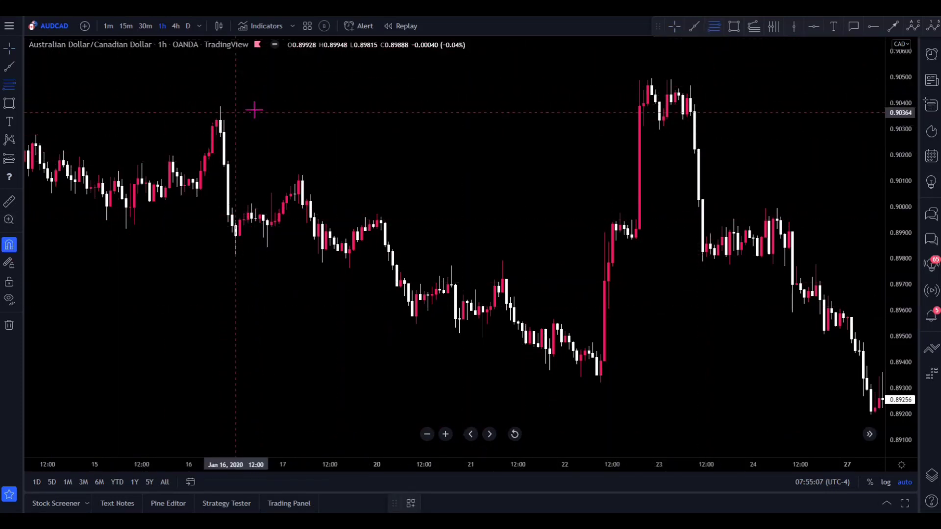
click(220, 106)
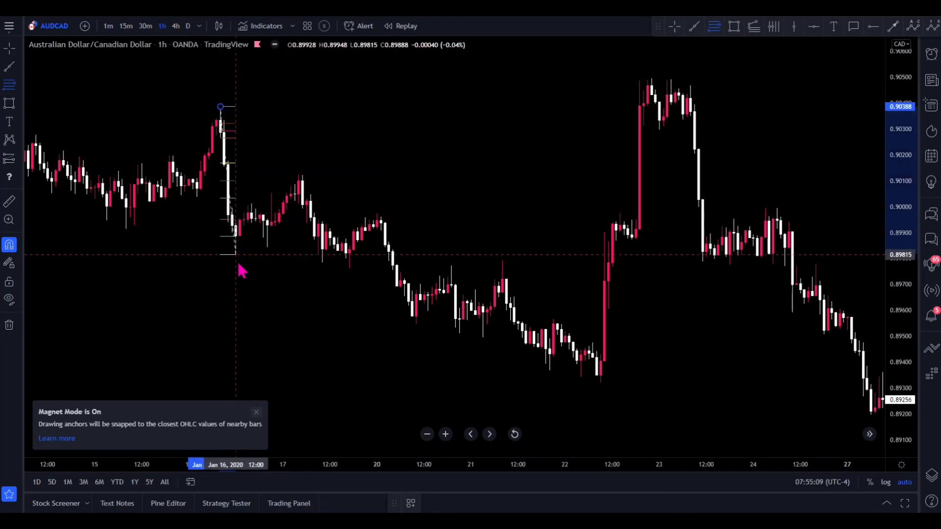
click(241, 265)
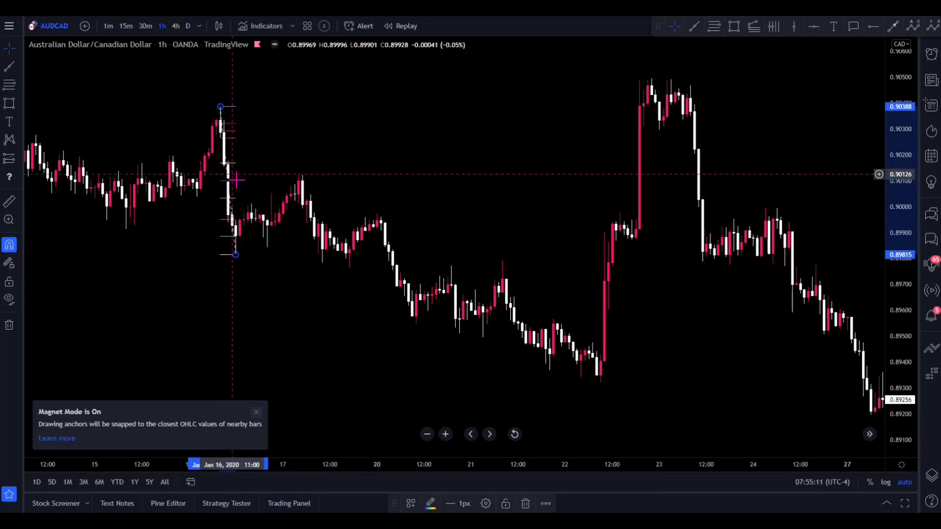
Draw an entry zone rectangle from 0.90169 at Jan 16, 2020 12:00 to about 0.90099 at Jan 19, 2020 22:00
click(733, 26)
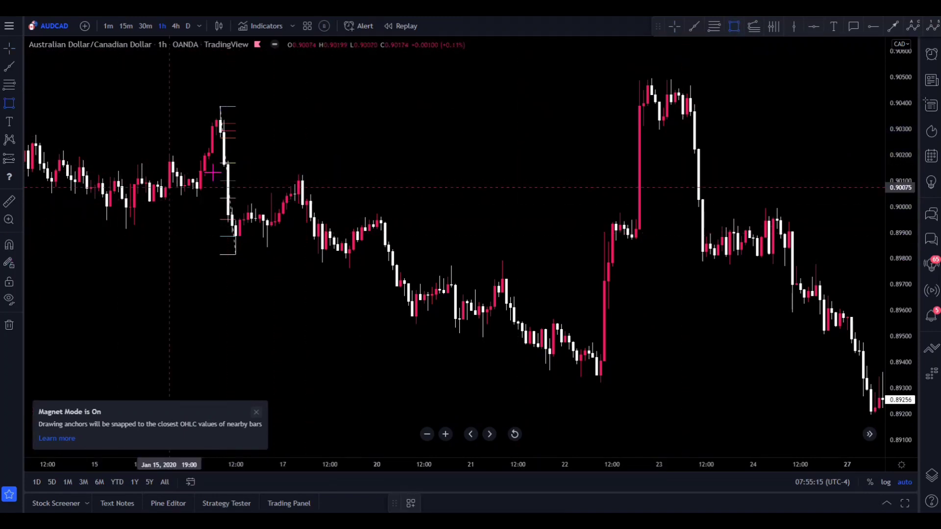
click(235, 163)
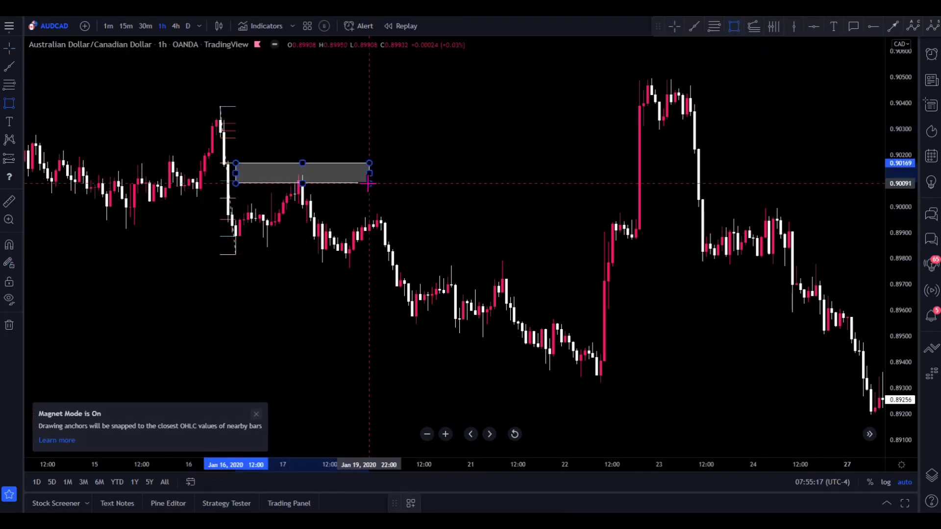
click(369, 181)
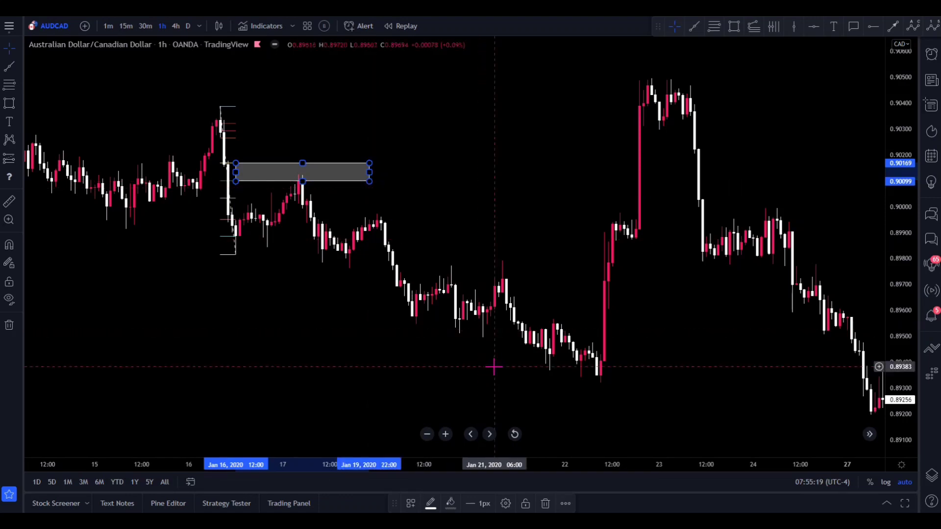
Place horizontal lines at 0.90101 on the rectangle's lower edge, at 0.90293 above it, and at 0.89816 on the retracement's low
click(814, 27)
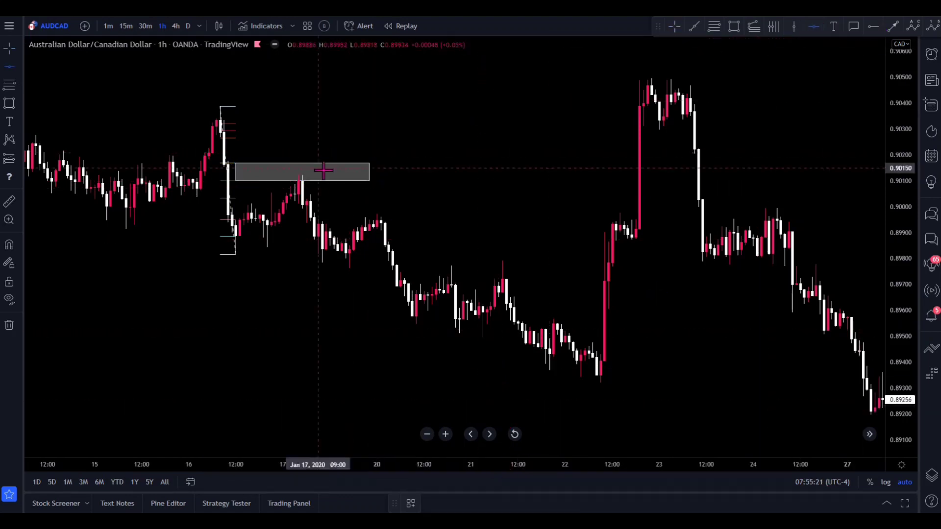
click(330, 180)
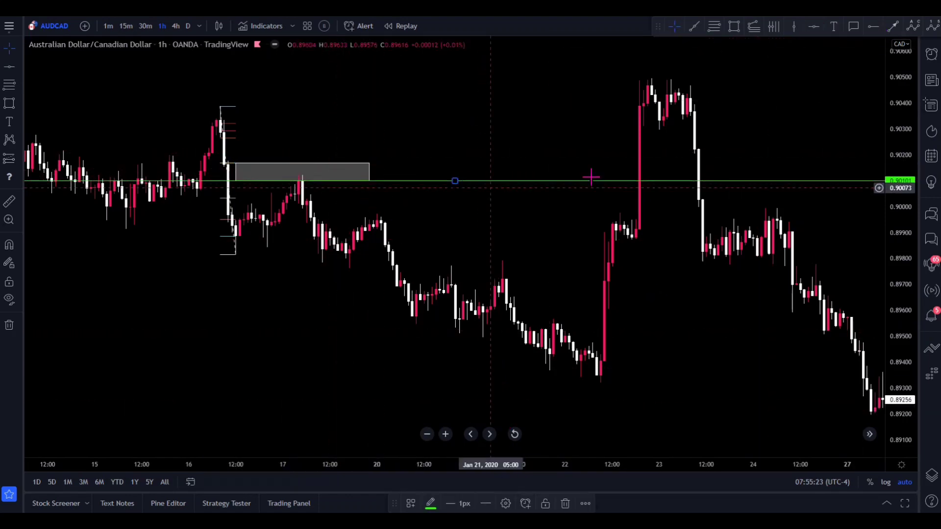
click(294, 131)
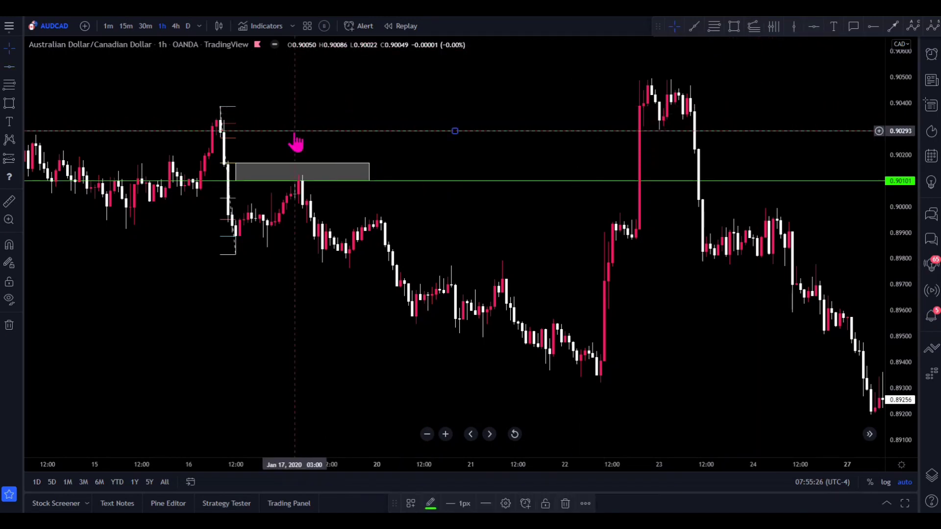
click(814, 27)
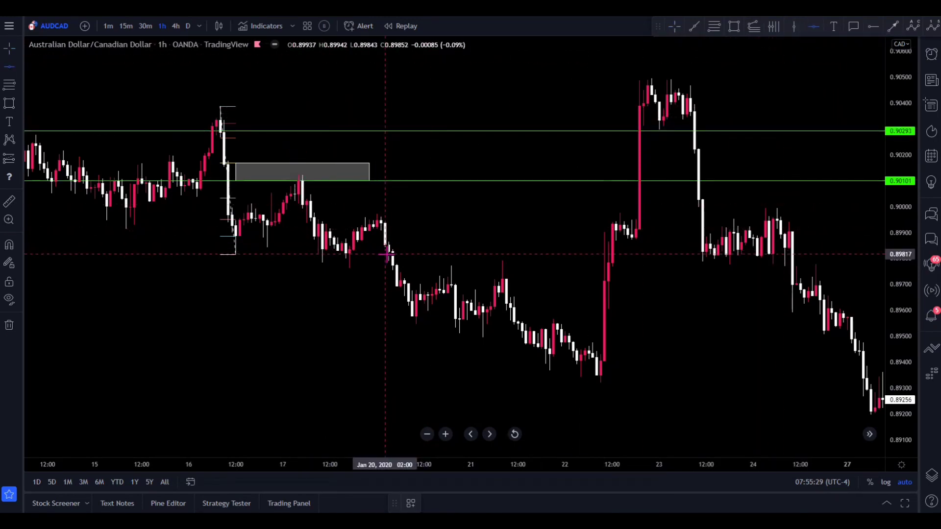
click(387, 255)
Apply the TP2! template to the 0.89816 line, Entry to the 0.90101 line and SL to the 0.90293 line
click(416, 503)
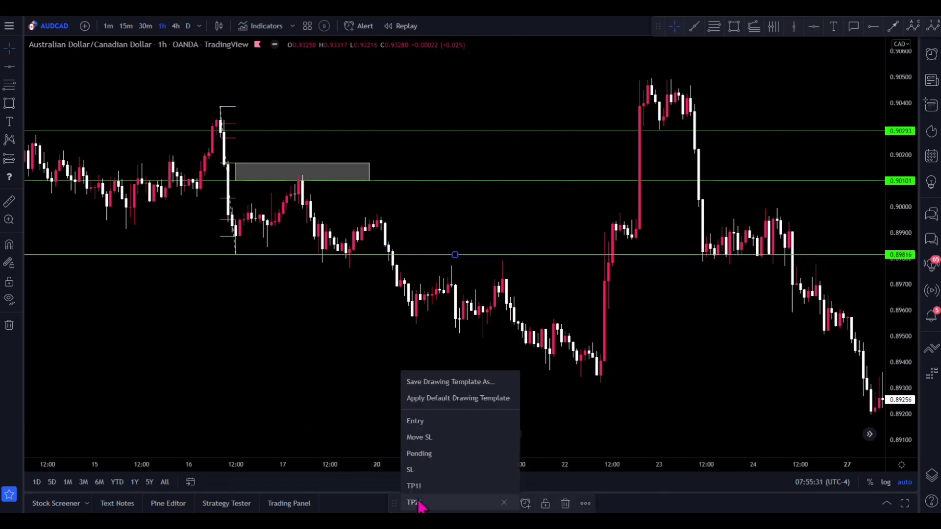
click(418, 504)
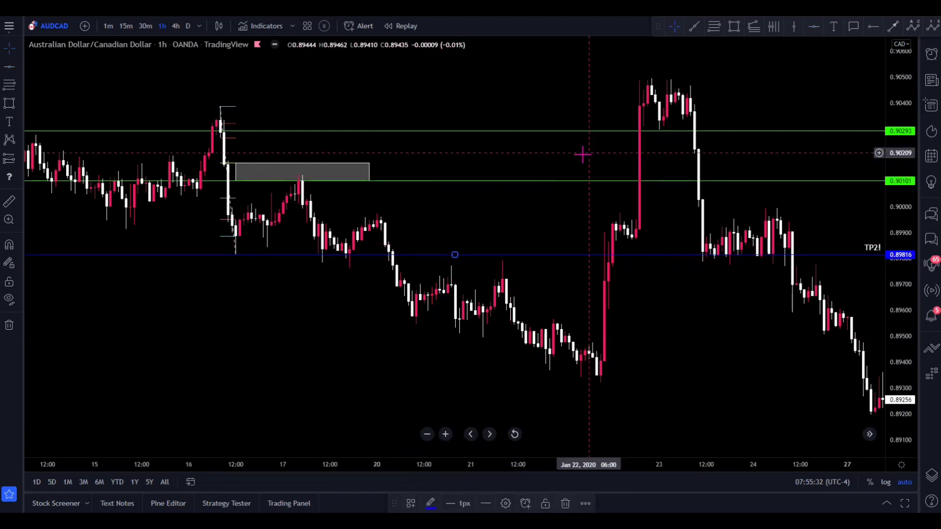
click(464, 182)
click(411, 503)
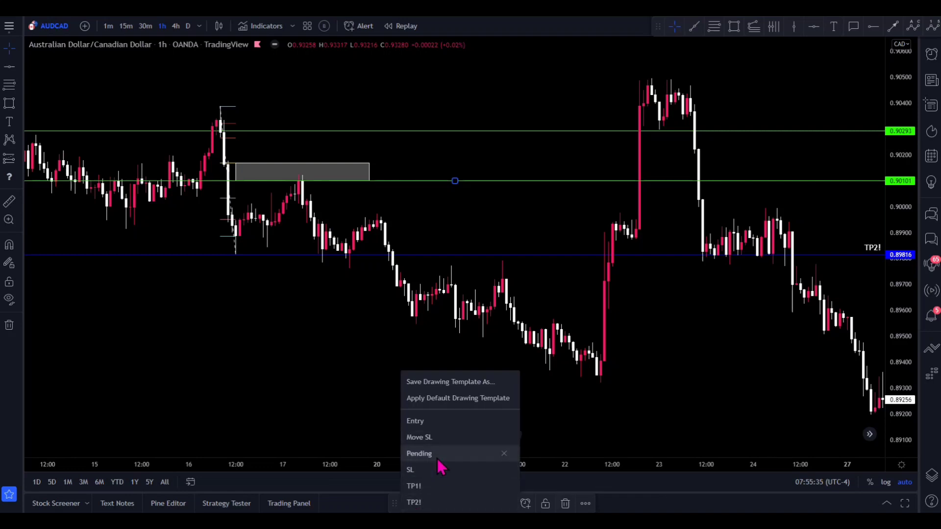
click(436, 423)
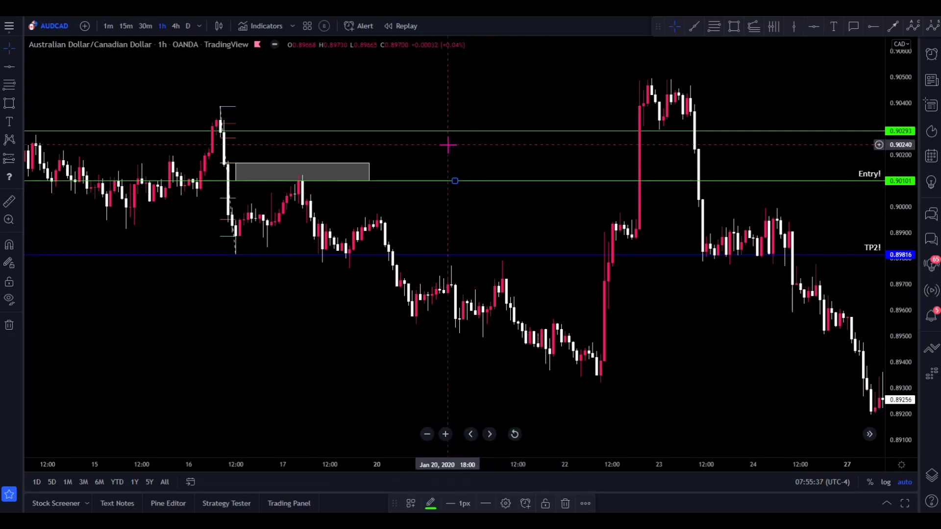
click(463, 131)
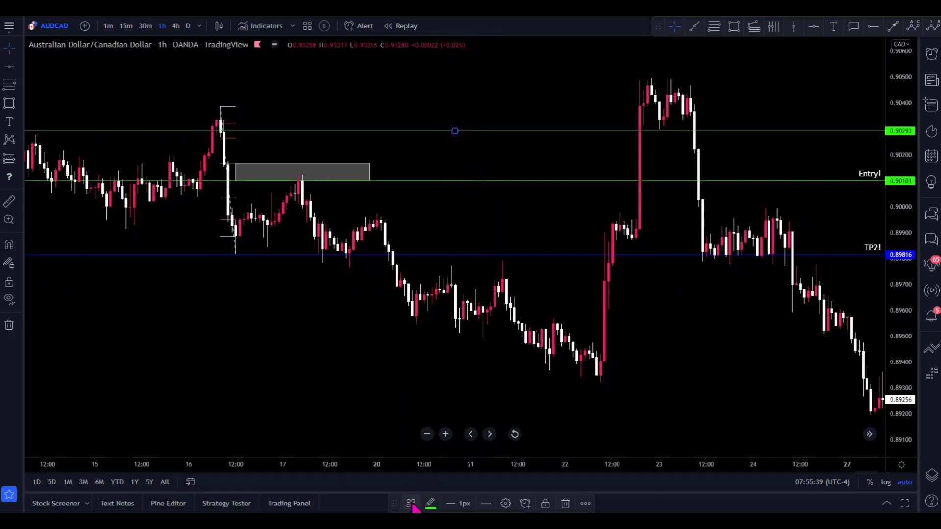
click(411, 504)
click(423, 469)
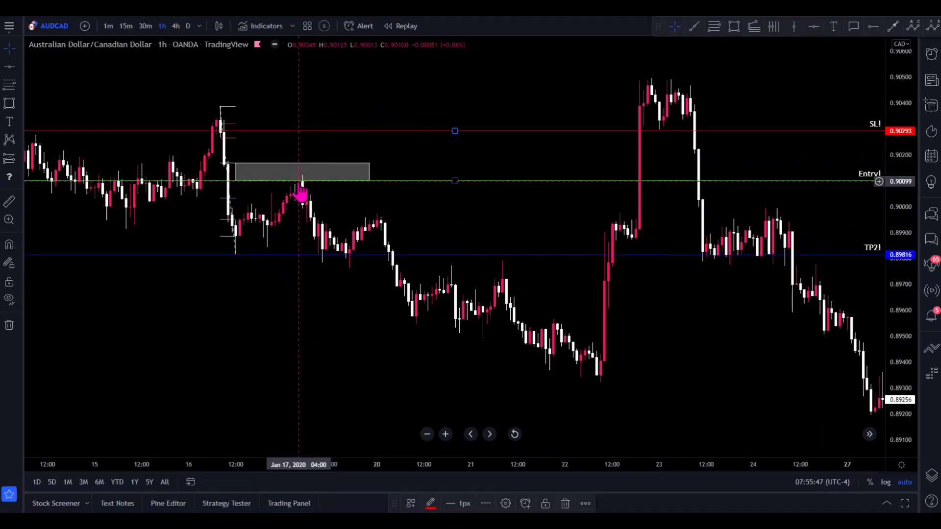
Place vertical lines at Jan 17, 2020 04:00 where price reaches the entry and at 10:00 where it reaches TP2
click(794, 26)
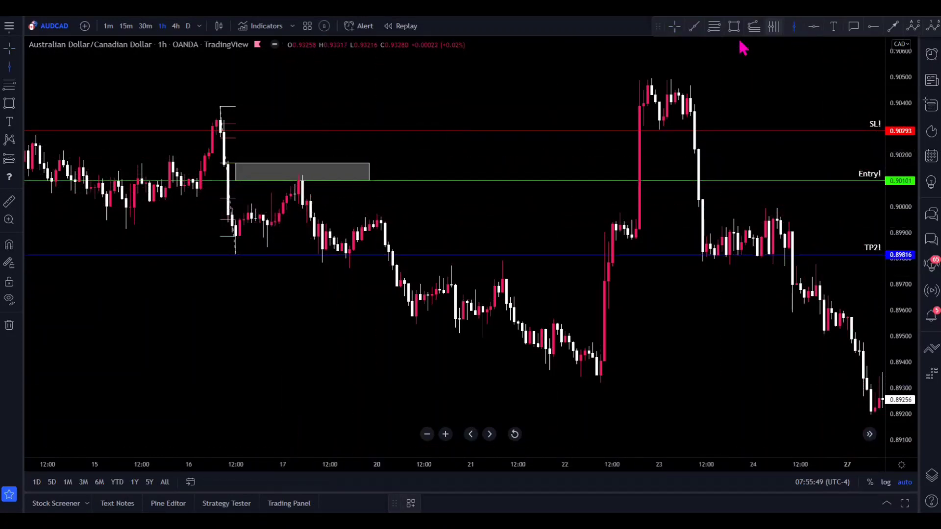
click(299, 197)
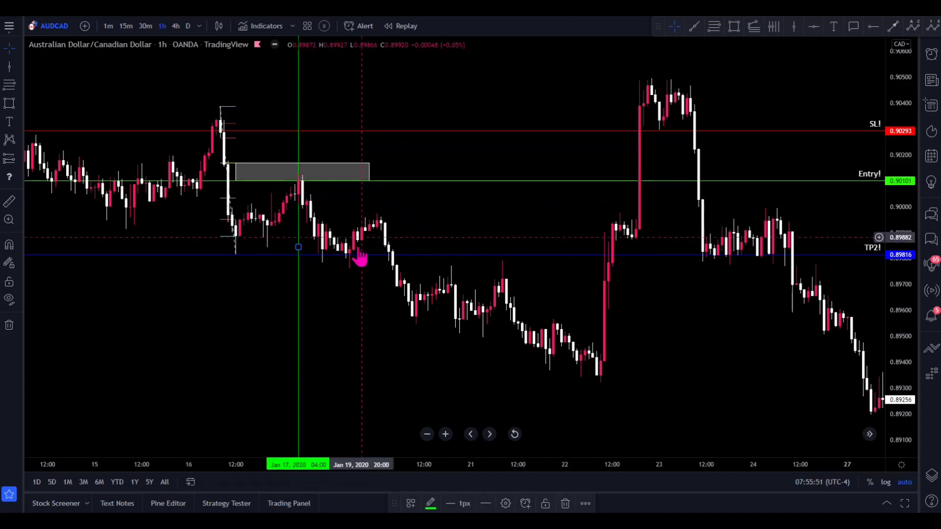
click(794, 26)
click(321, 188)
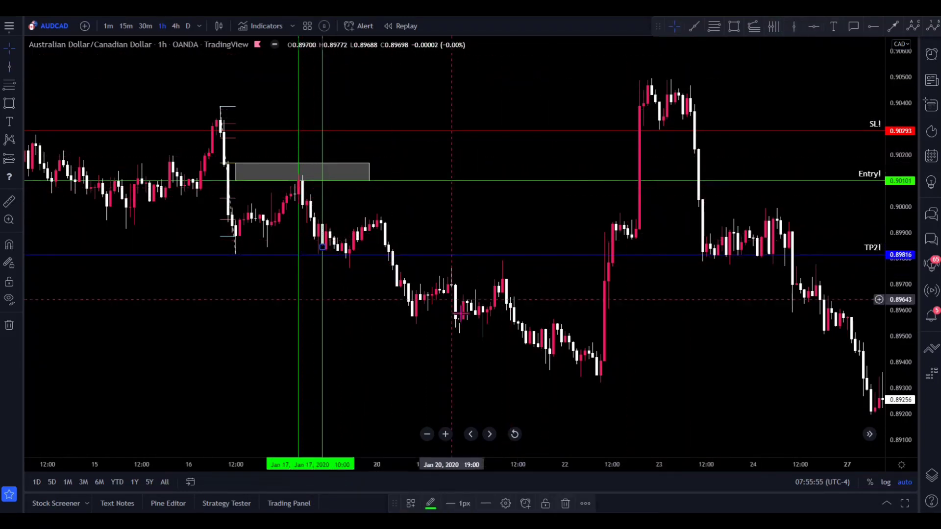
Measure the price move and duration from the entry level at Jan 17, 2020 04:00 to the TP2 level at 10:00
click(8, 201)
click(298, 180)
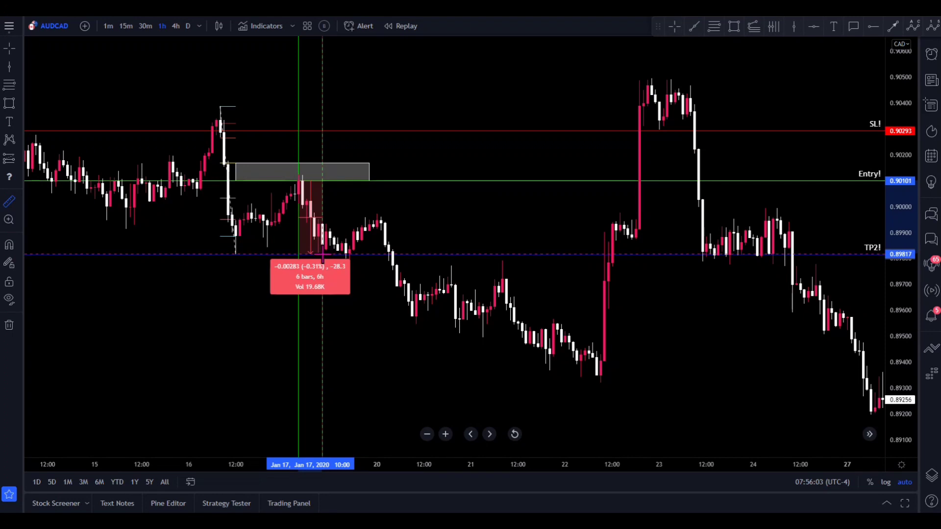
click(322, 255)
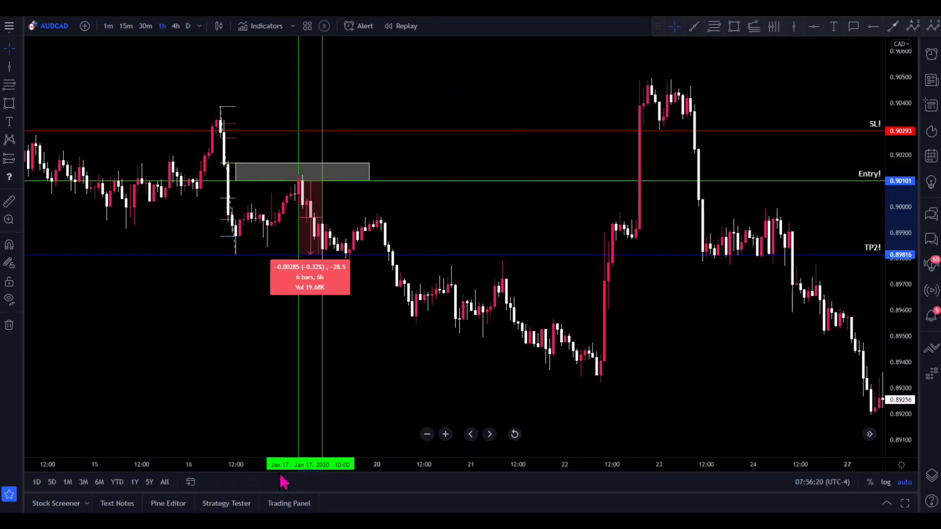
scroll(214, 330, down, 3)
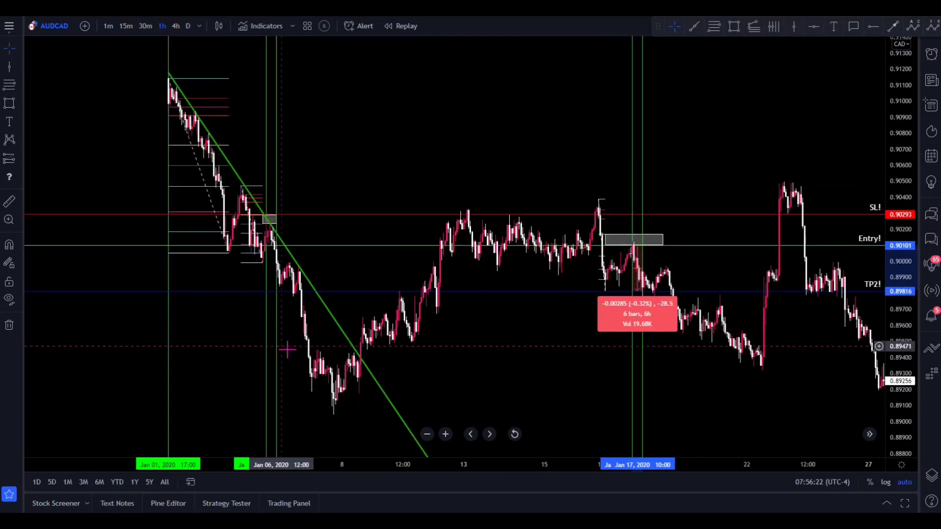